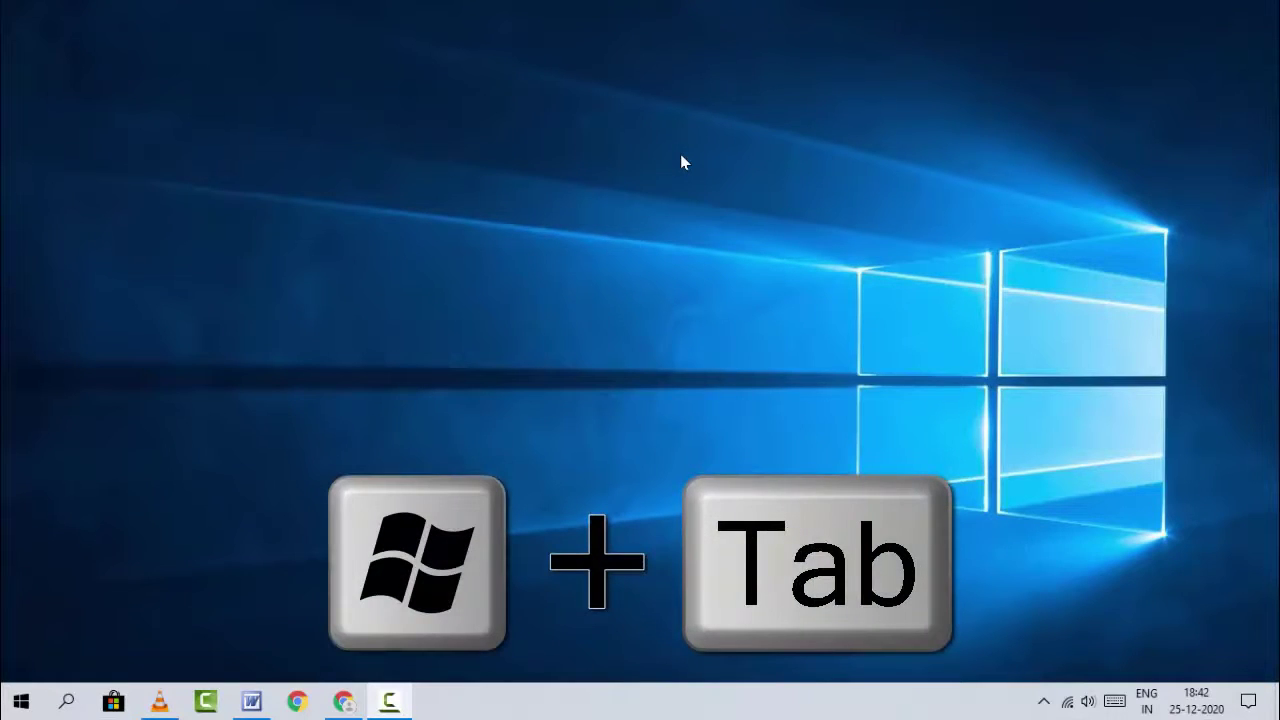
# Step: Open Task View with Win+Tab to show recorder, Chrome, VLC and Word thumbnails
pyautogui.press('super+Tab')
pyautogui.press('super+Tab')
pyautogui.press('super+Tab')
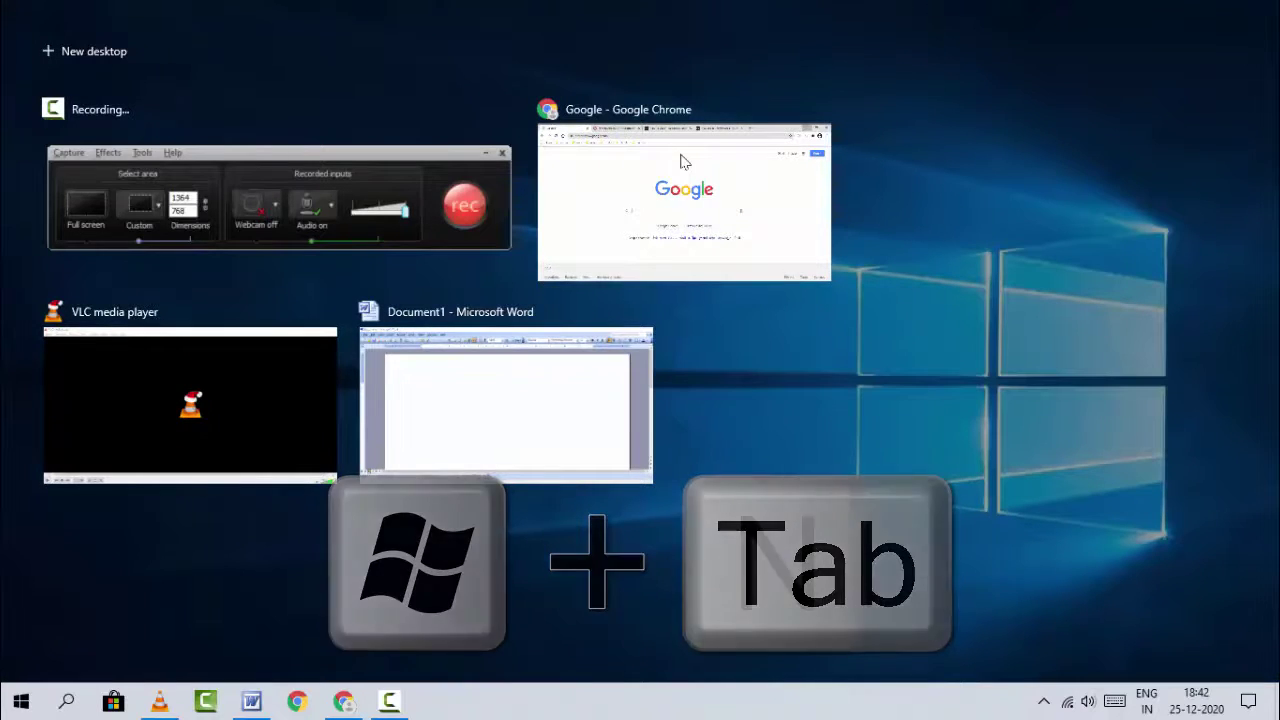
pyautogui.press('super+Tab')
pyautogui.press('super+Tab')
pyautogui.press('super+Tab')
pyautogui.press('super+Tab')
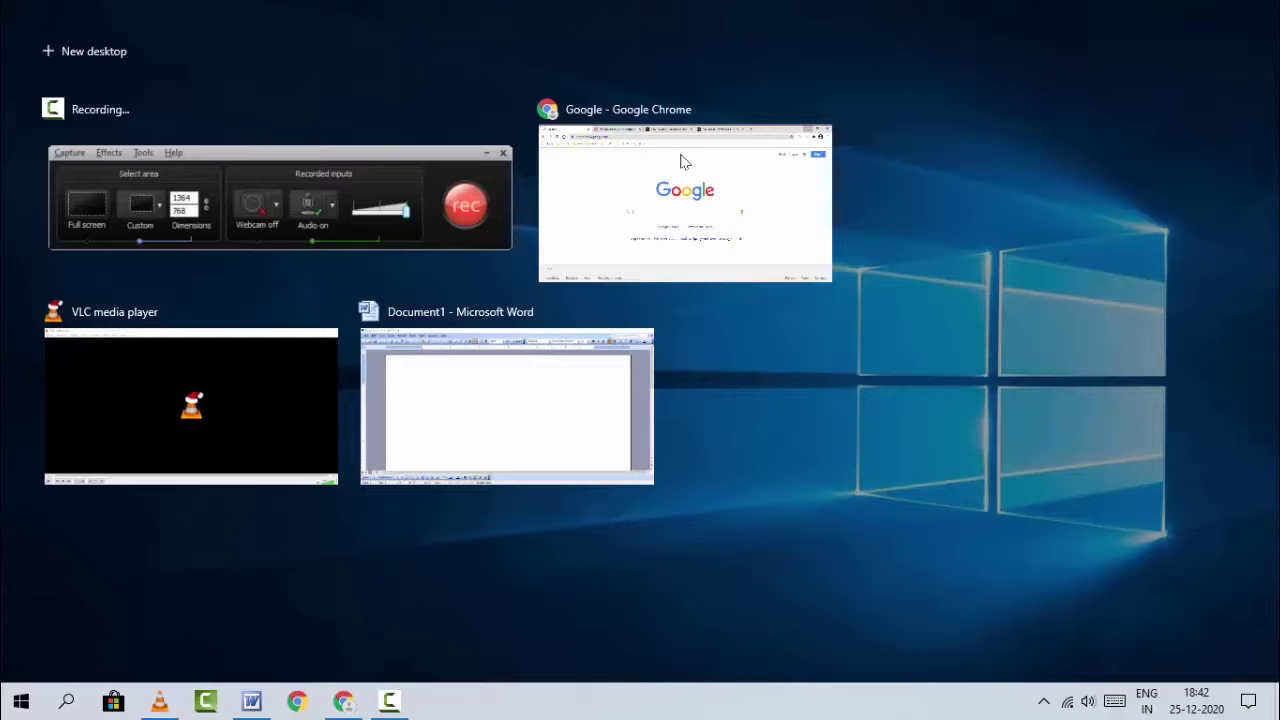
# Step: Dismiss Task View by clicking its empty top area, back to the desktop
pyautogui.click(908, 10)
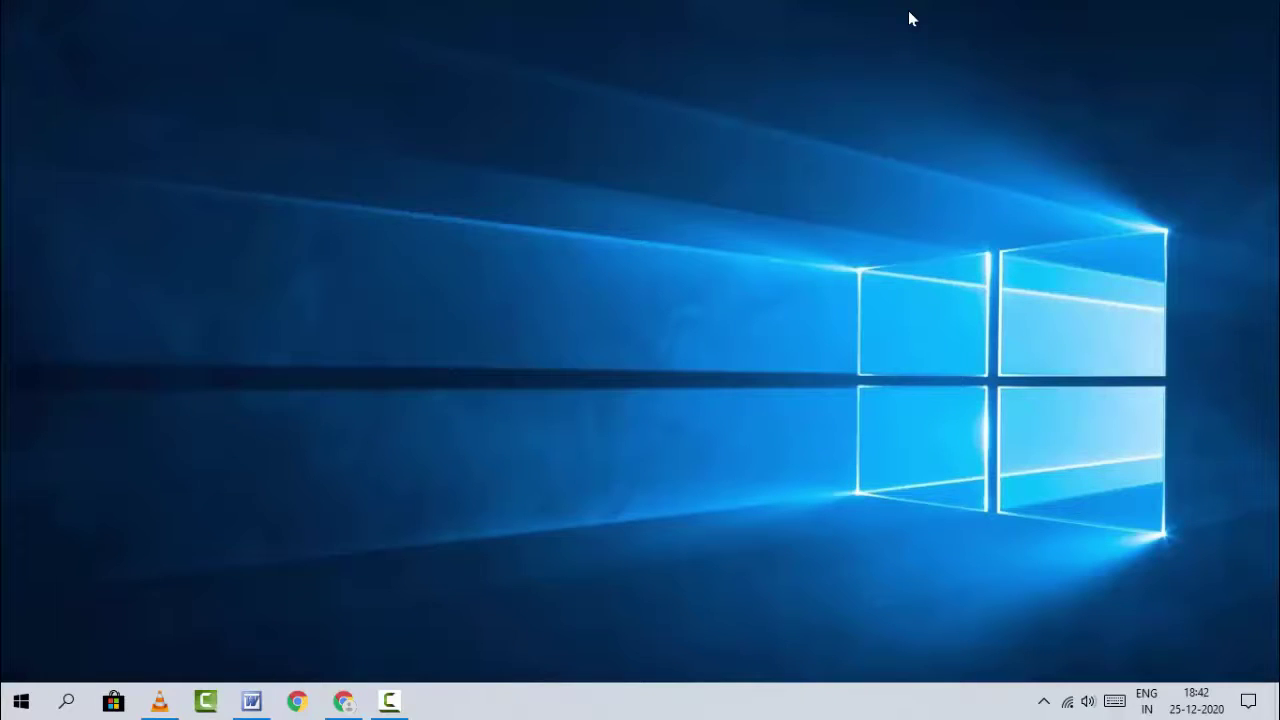